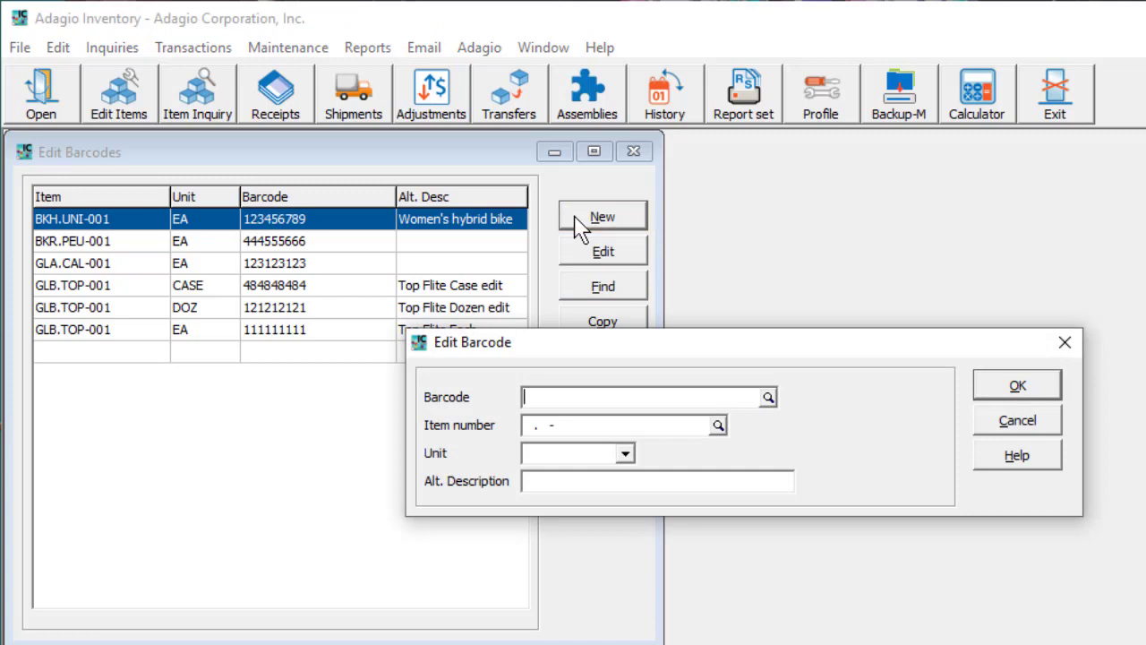
# - Add barcode 789789789 for item BKH.UNI-002 with unit EA and the alternate description "Men's hybrid bike"
pyautogui.write('789789789')
pyautogui.press('Tab')
pyautogui.click(717, 425)
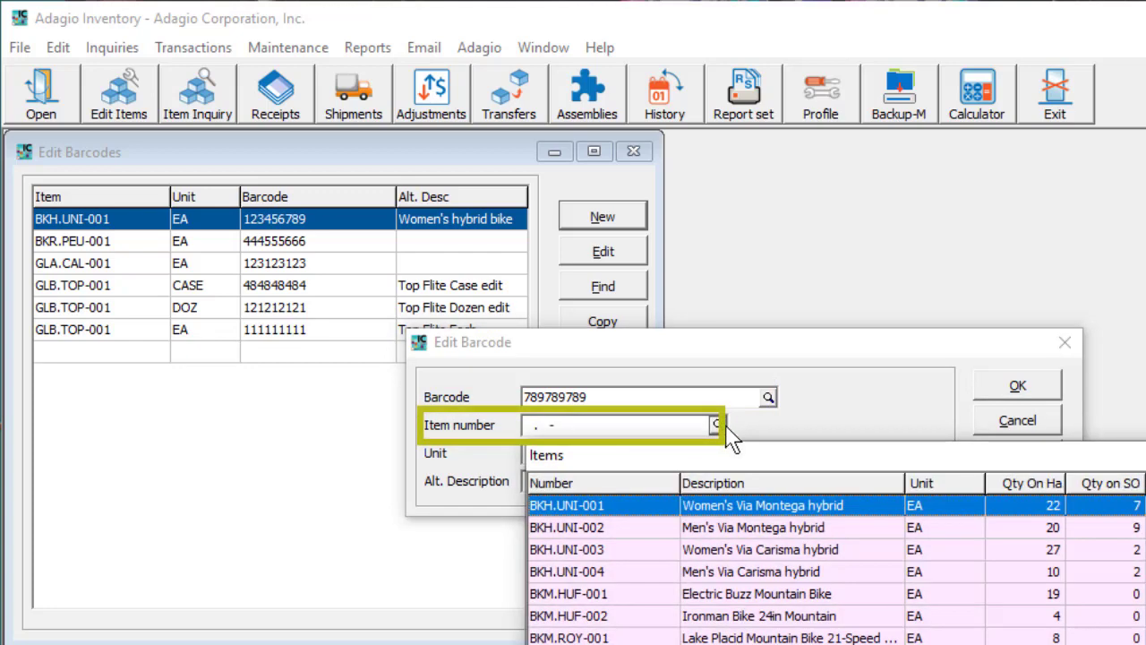
pyautogui.doubleClick(716, 529)
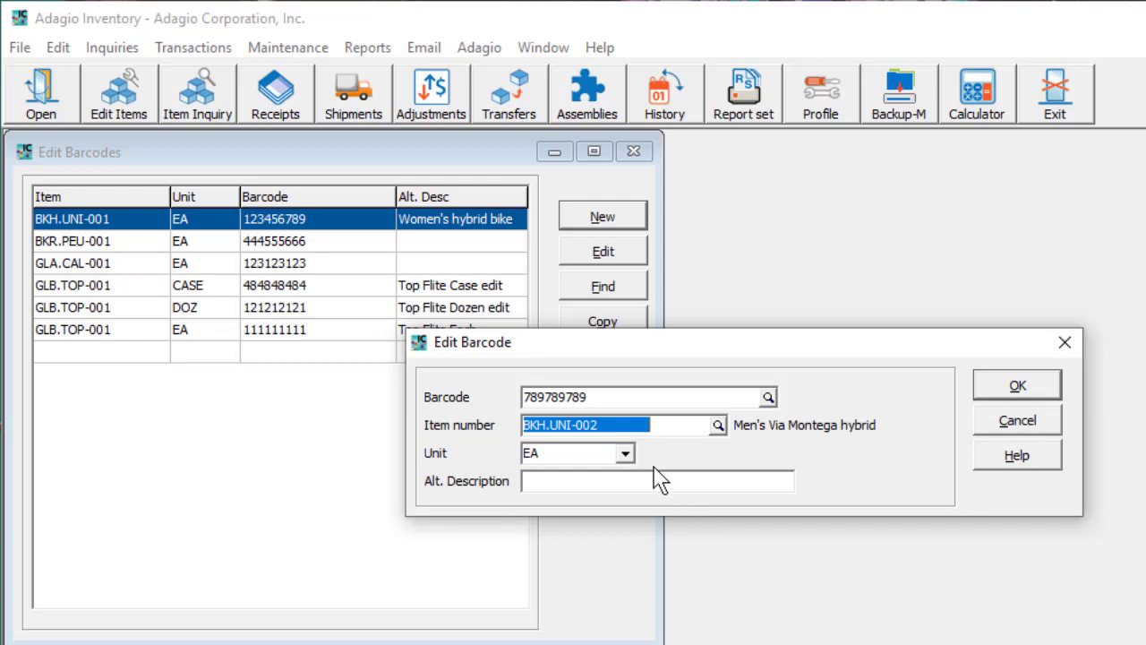
pyautogui.click(625, 453)
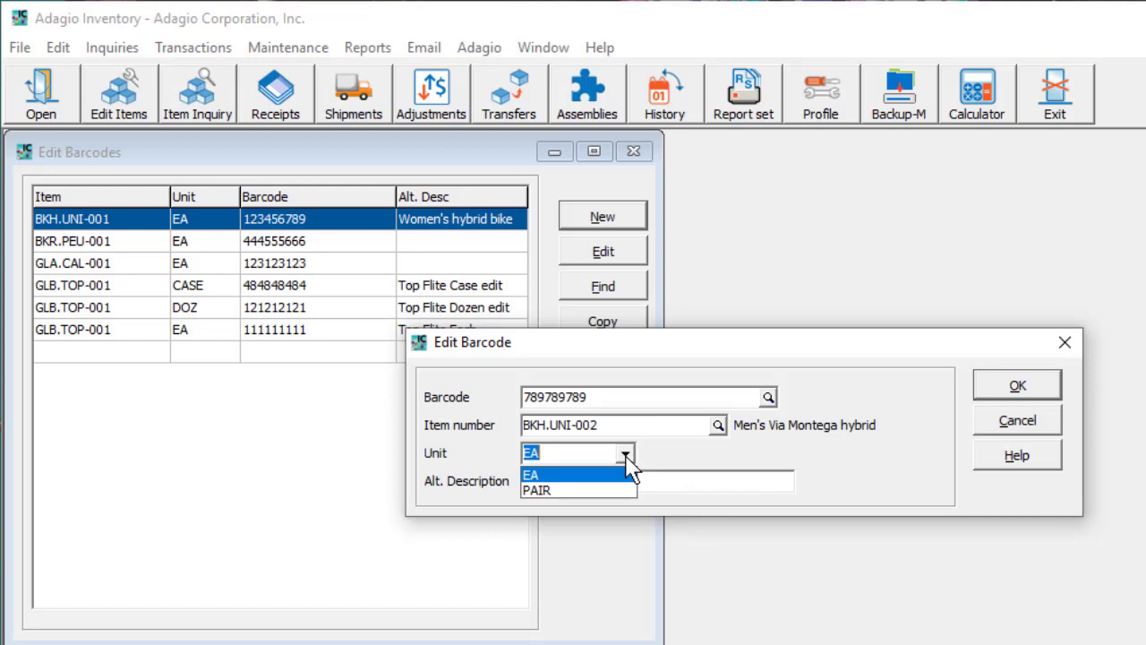
pyautogui.click(626, 457)
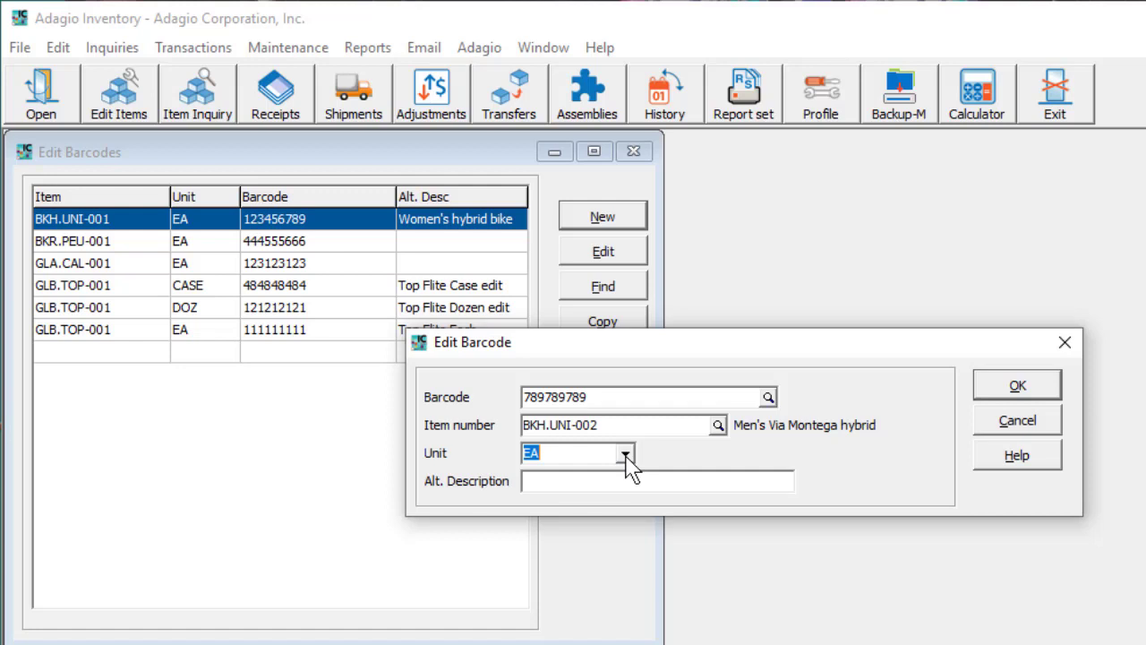
pyautogui.click(629, 481)
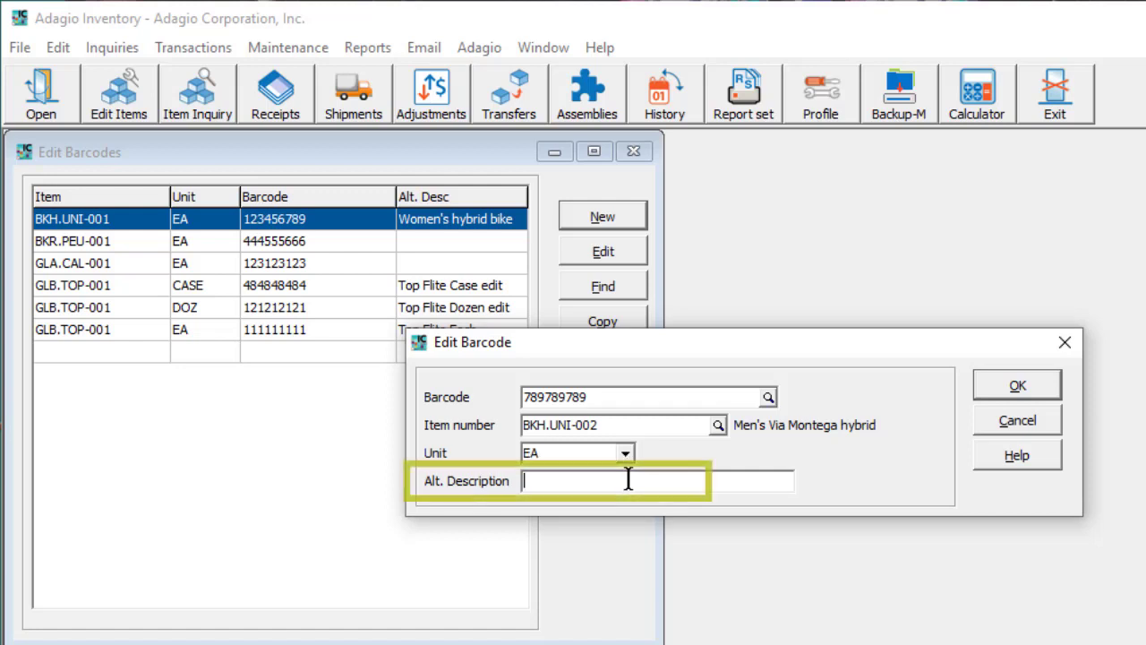
pyautogui.write("Men's hybrid bike")
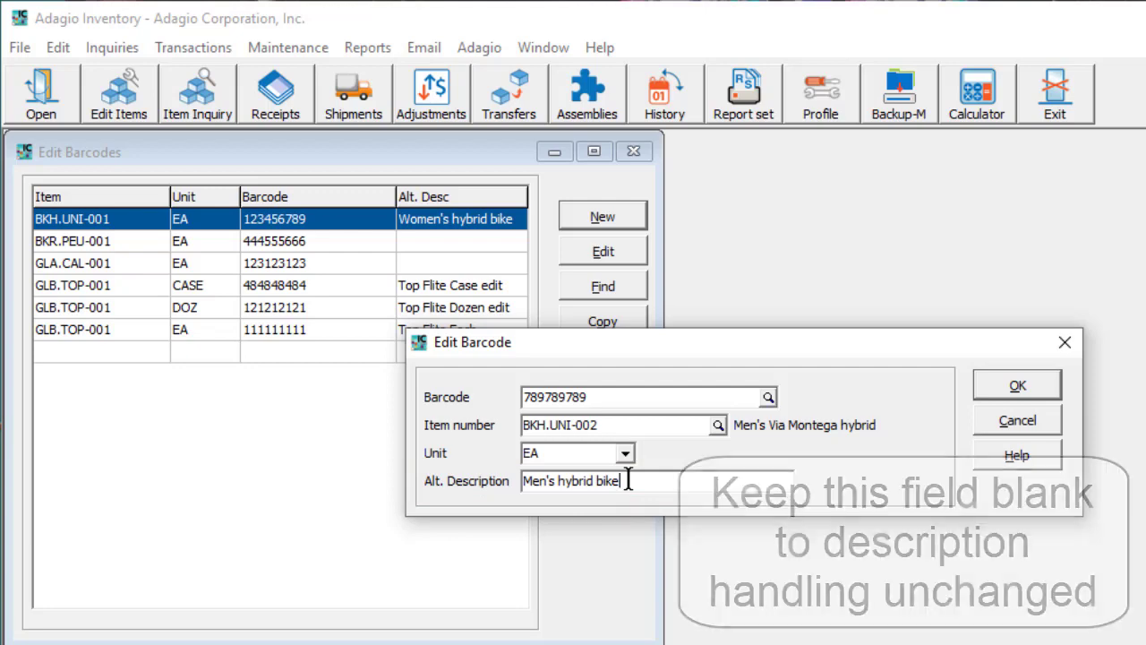
pyautogui.click(1003, 387)
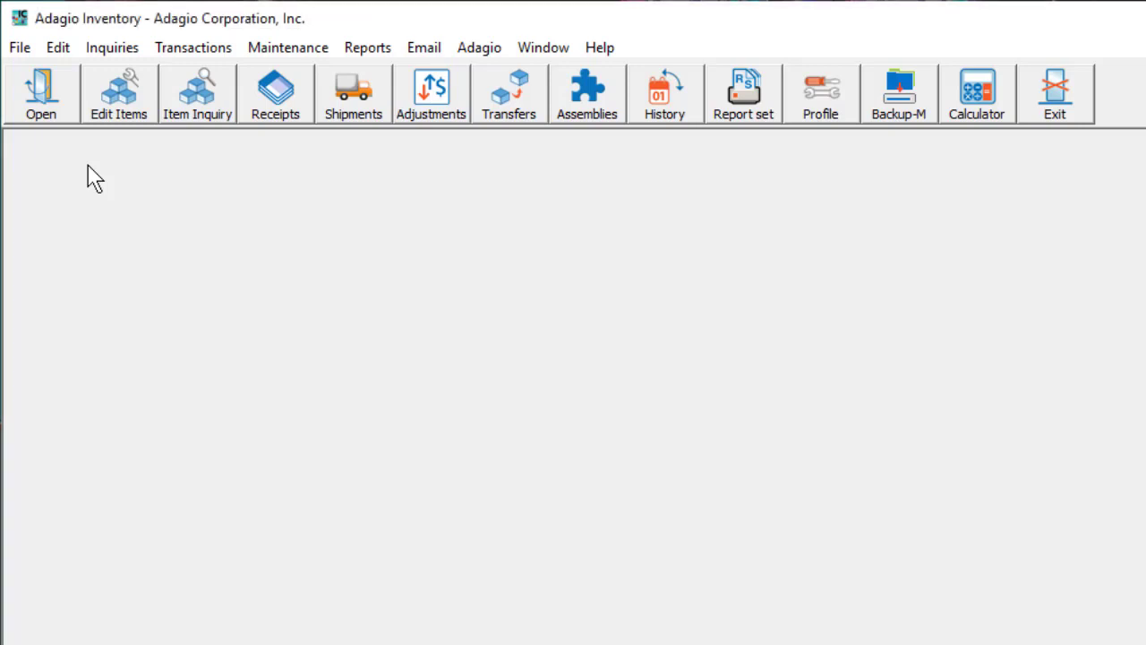
# - Open the barcode import and remove Alt. Description from the selected import fields of the "New barcode SKUs" template
pyautogui.click(24, 47)
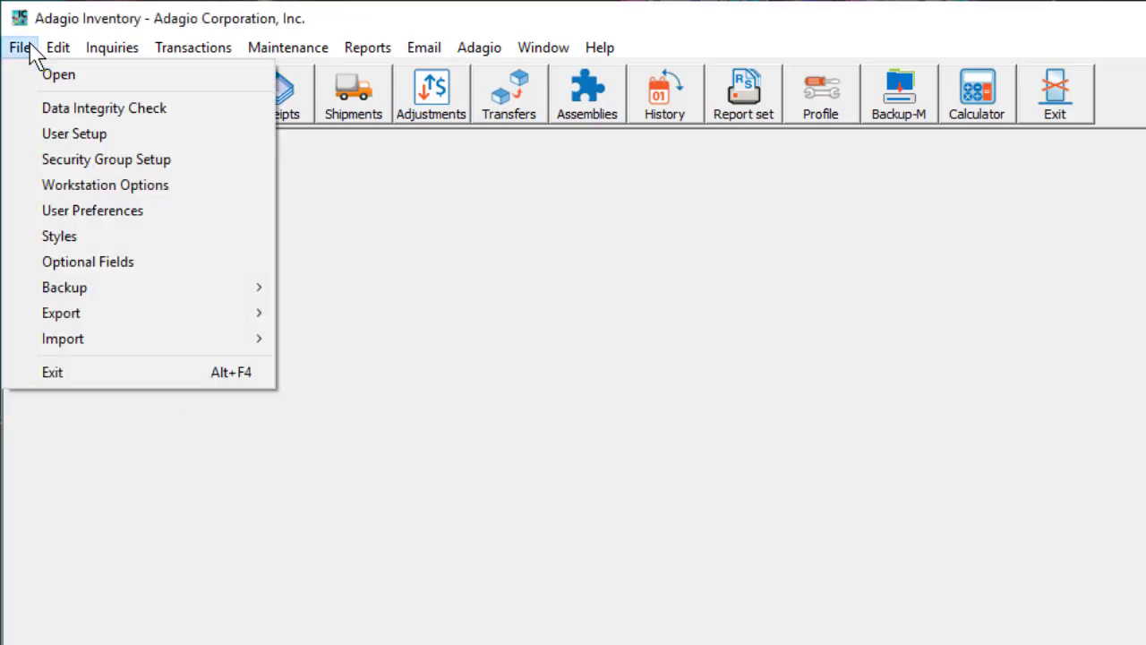
pyautogui.moveTo(139, 346)
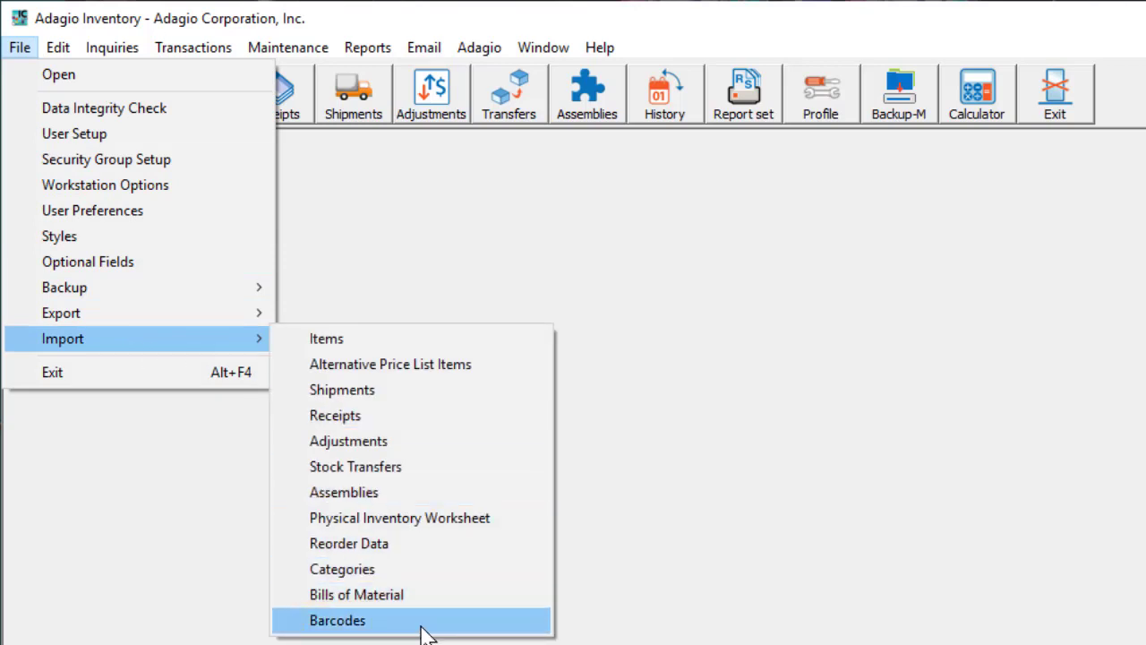
pyautogui.click(425, 632)
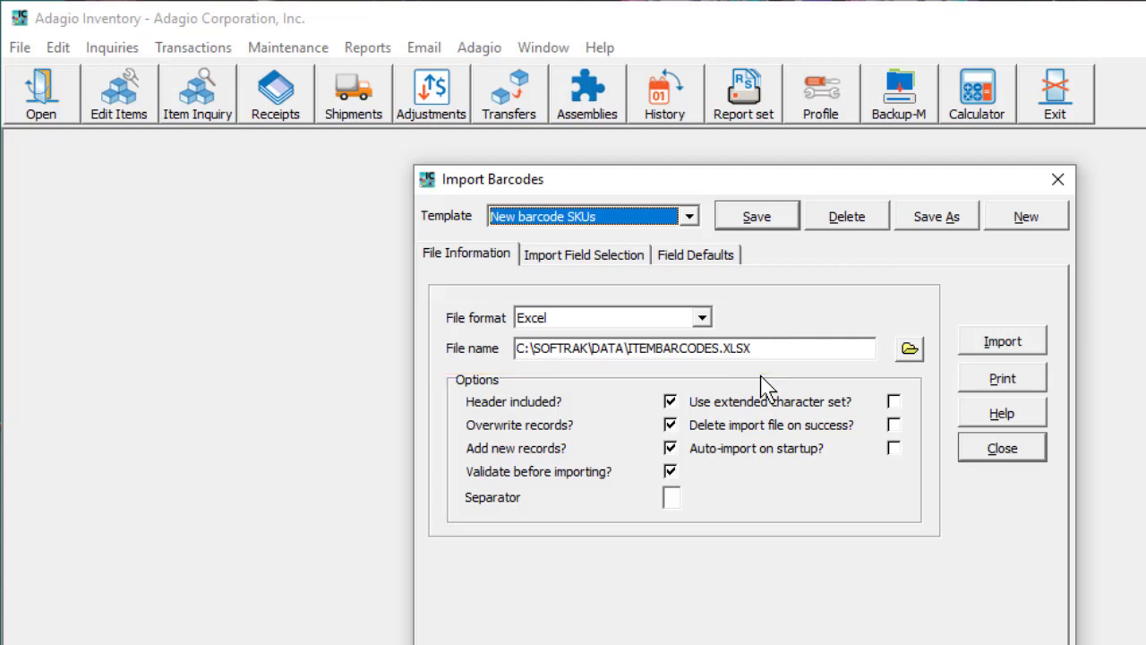
pyautogui.click(615, 266)
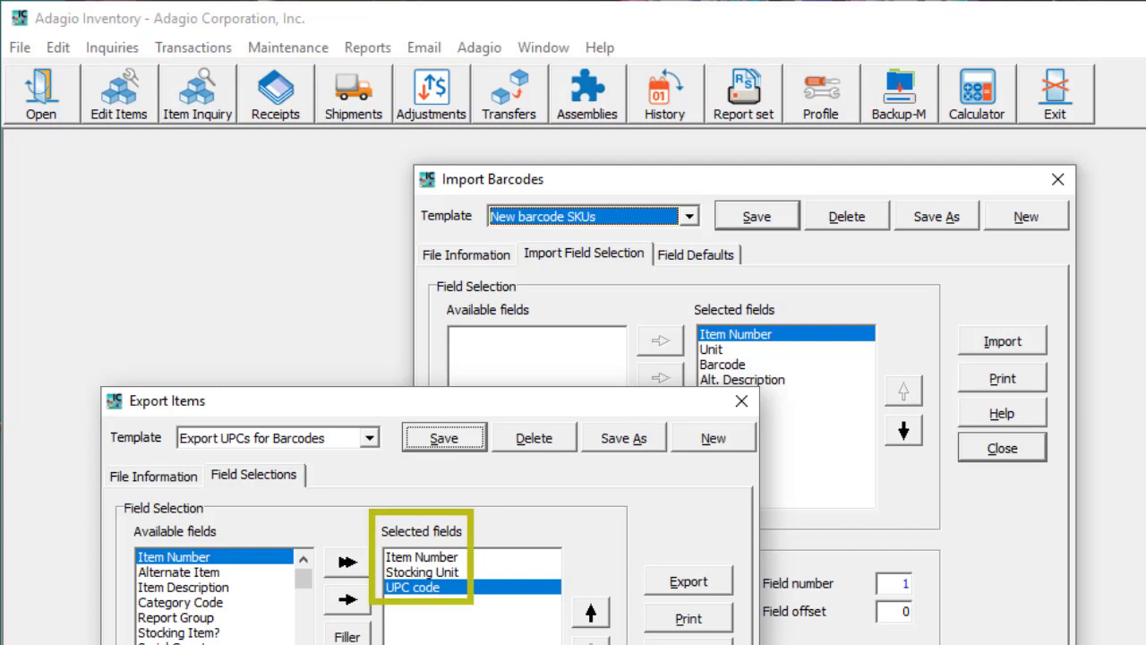
pyautogui.doubleClick(720, 381)
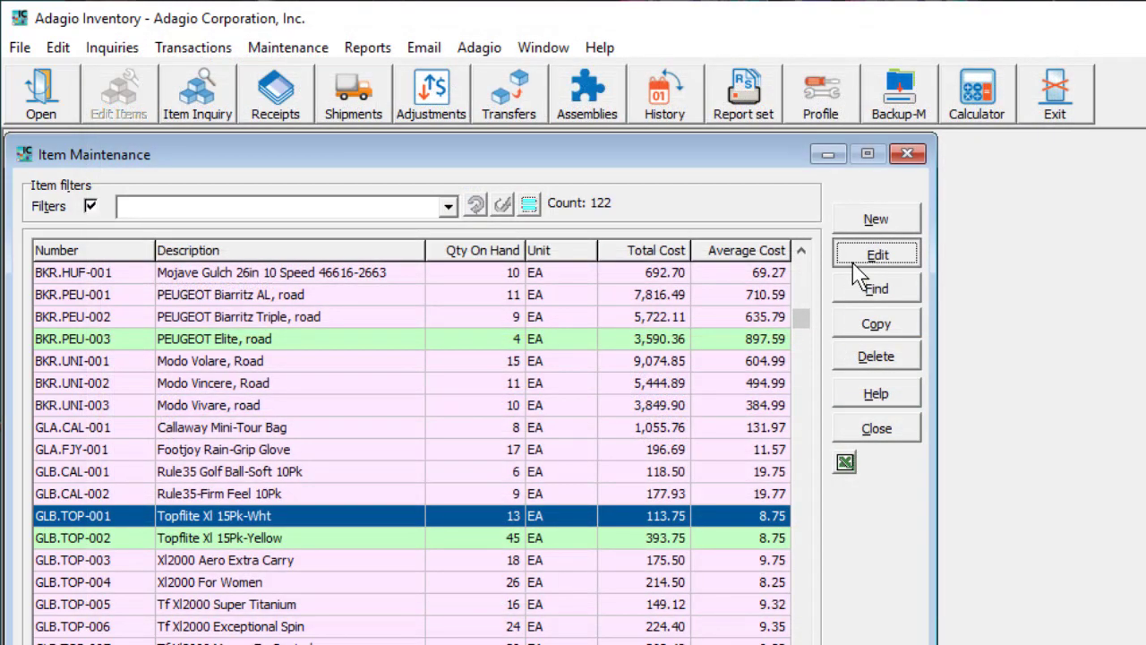
# - Open item GLB.TOP-001 for editing at its unit and barcode settings, and view its DOZ barcode entry
pyautogui.click(864, 255)
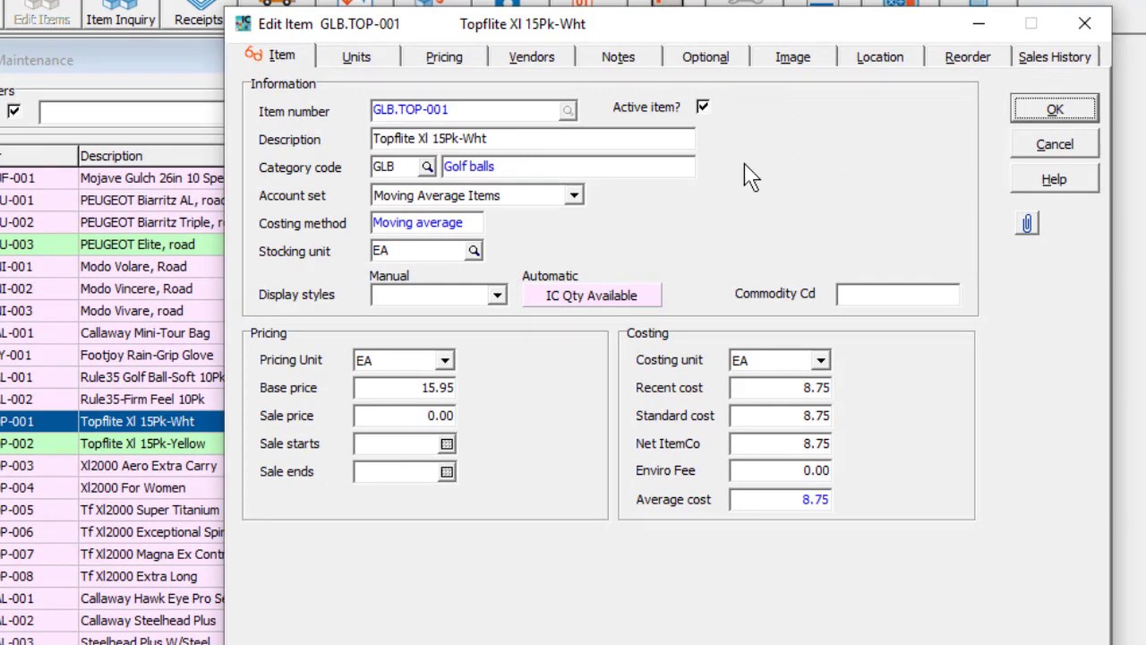
pyautogui.click(379, 57)
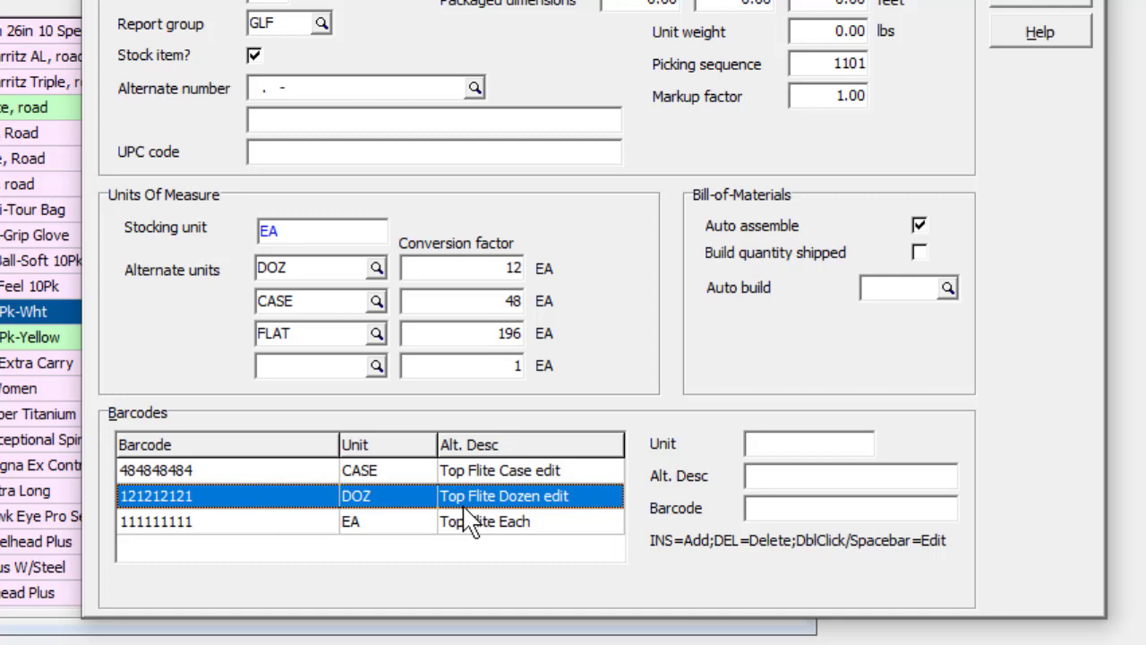
pyautogui.press('space')
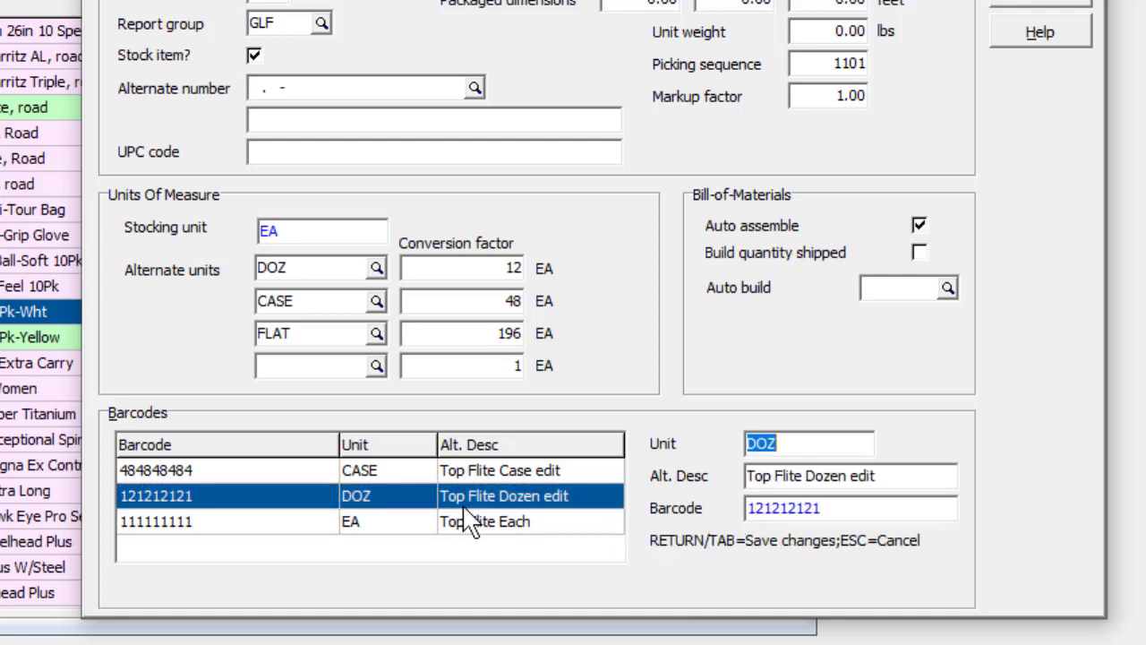
pyautogui.press('Escape')
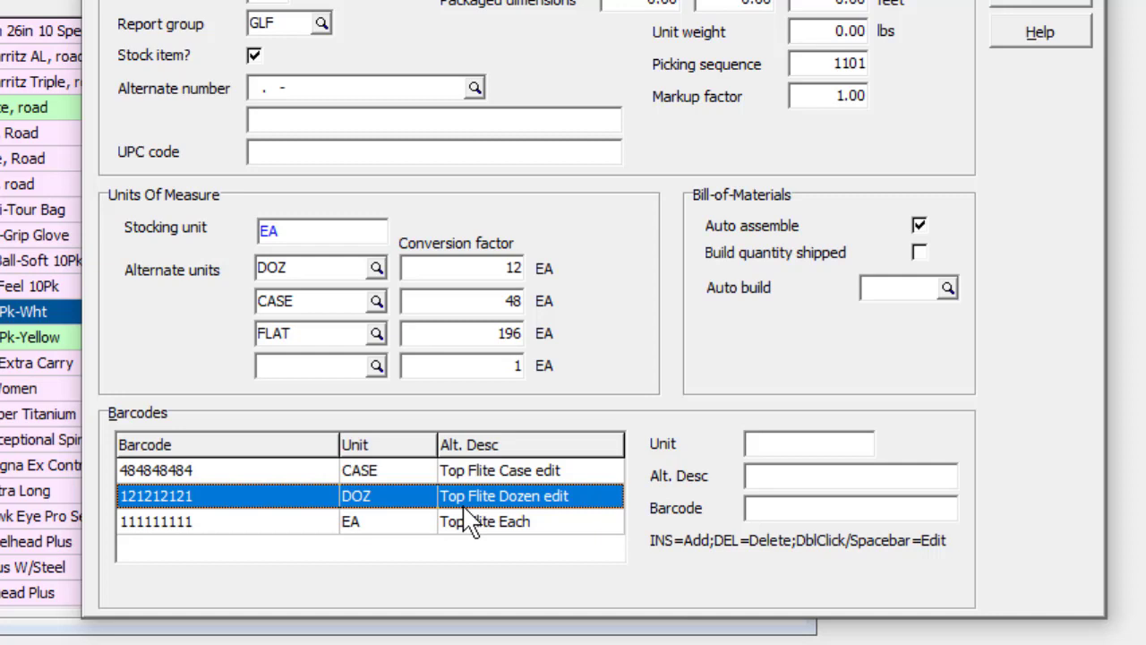
# - Add barcode 546456456 for the FLAT unit to item GLB.TOP-001, with no alternate description
pyautogui.press('Insert')
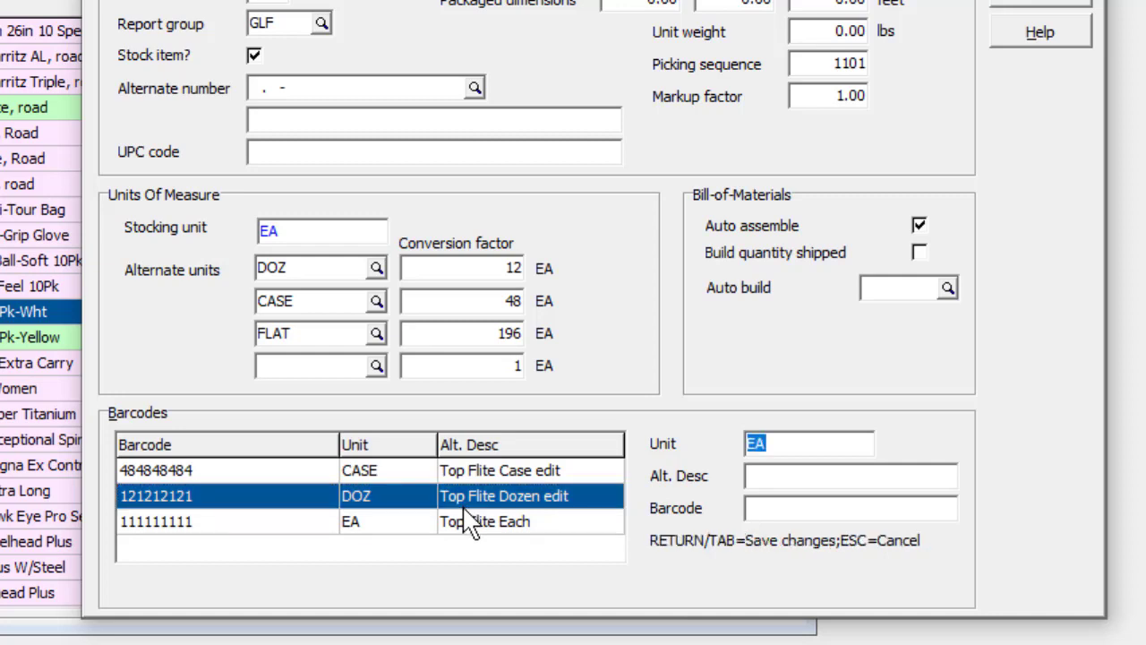
pyautogui.write('FLAT')
pyautogui.press('Tab')
pyautogui.press('Tab')
pyautogui.write('546456456')
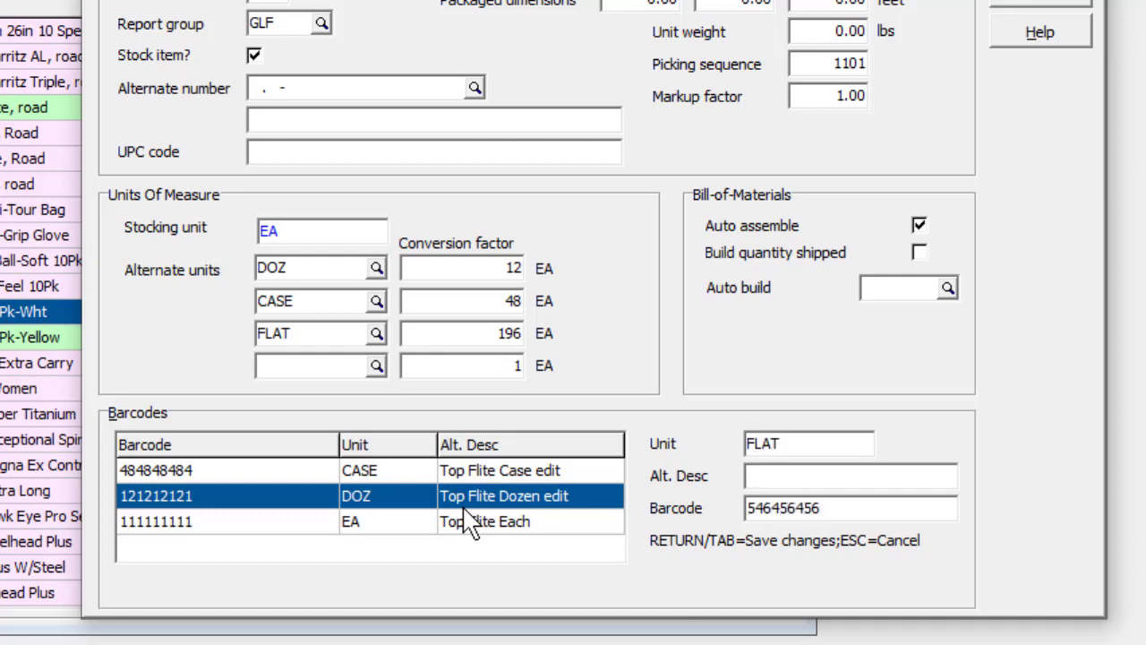
pyautogui.press('Return')
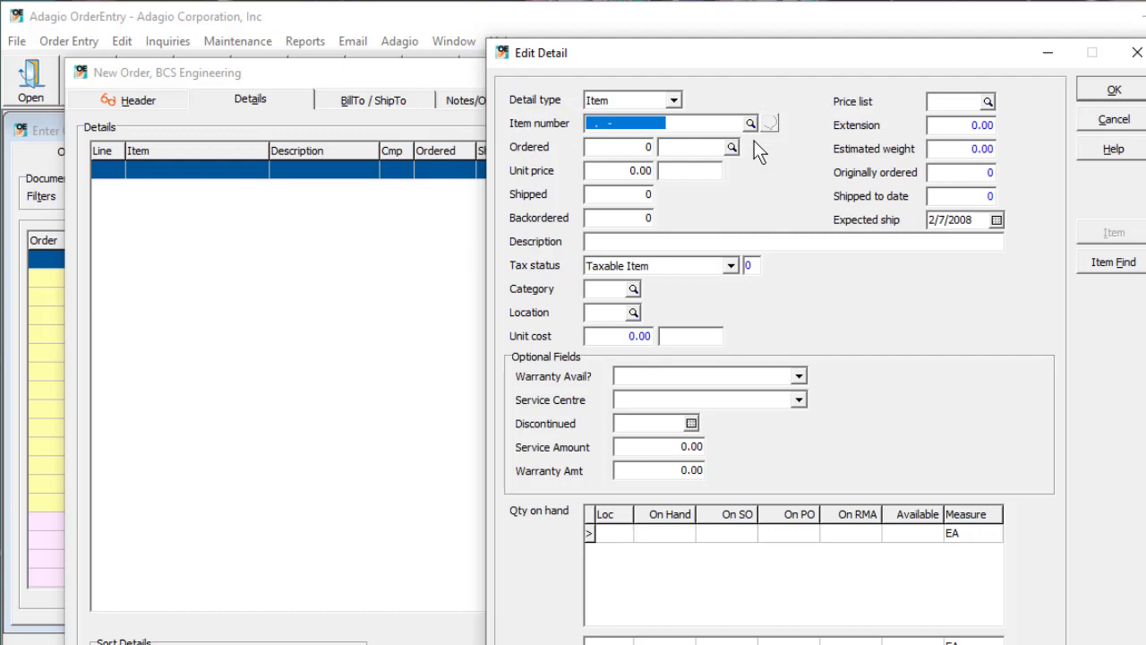
# - Add two detail lines to the new order using barcodes 484848484 and 123456789 as the item numbers
pyautogui.write('484848484')
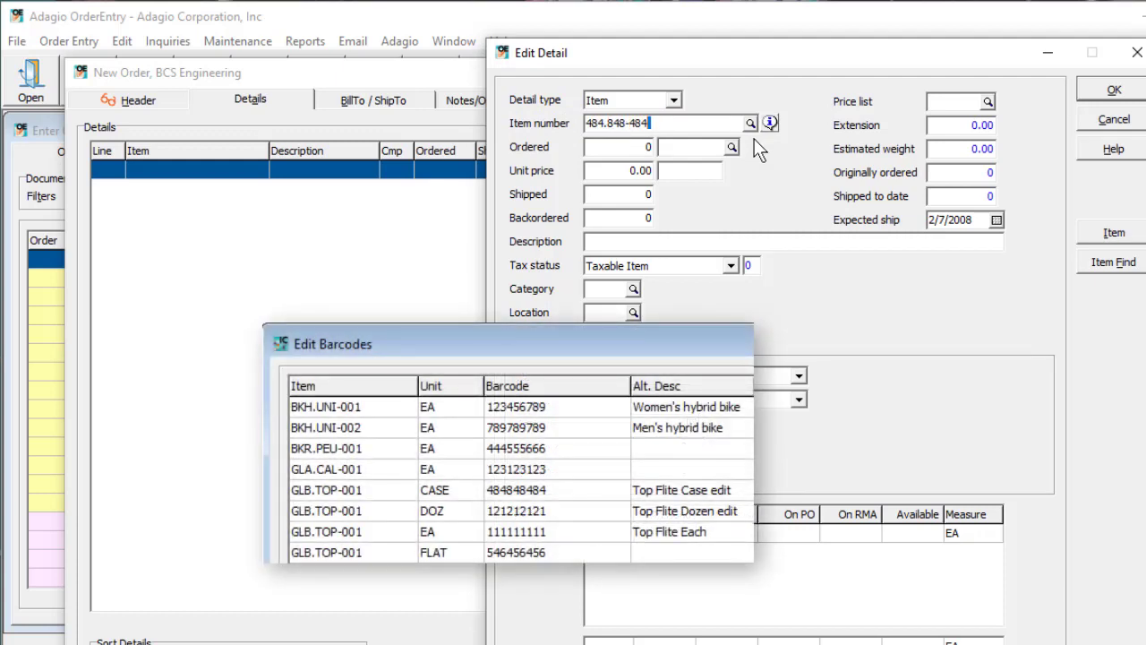
pyautogui.press('Tab')
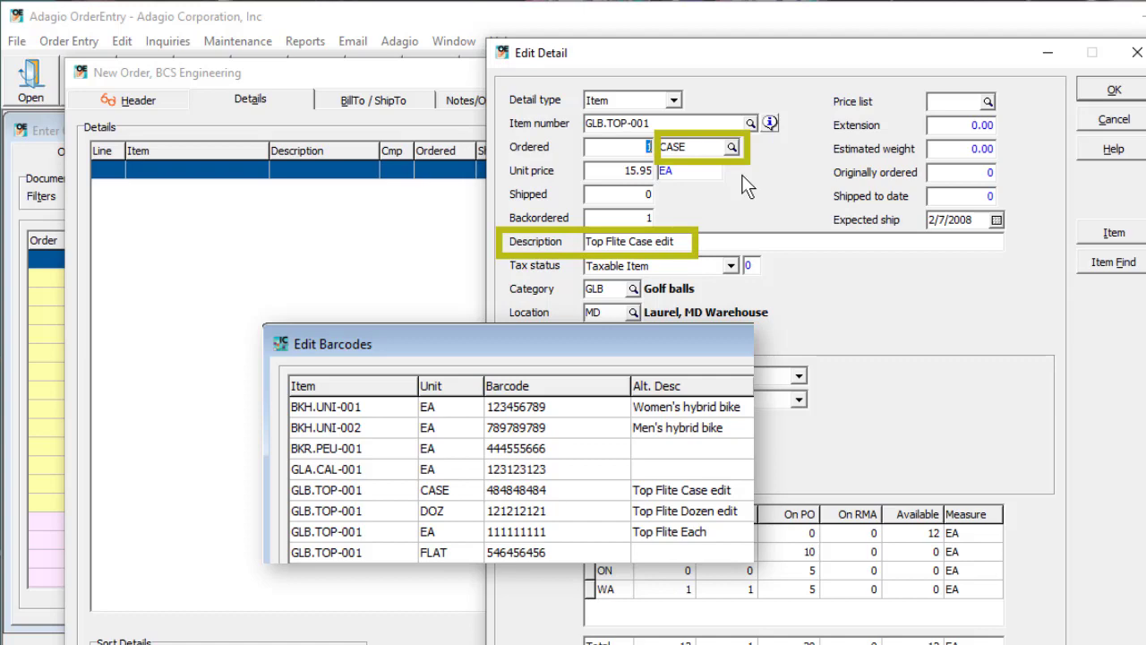
pyautogui.click(1087, 95)
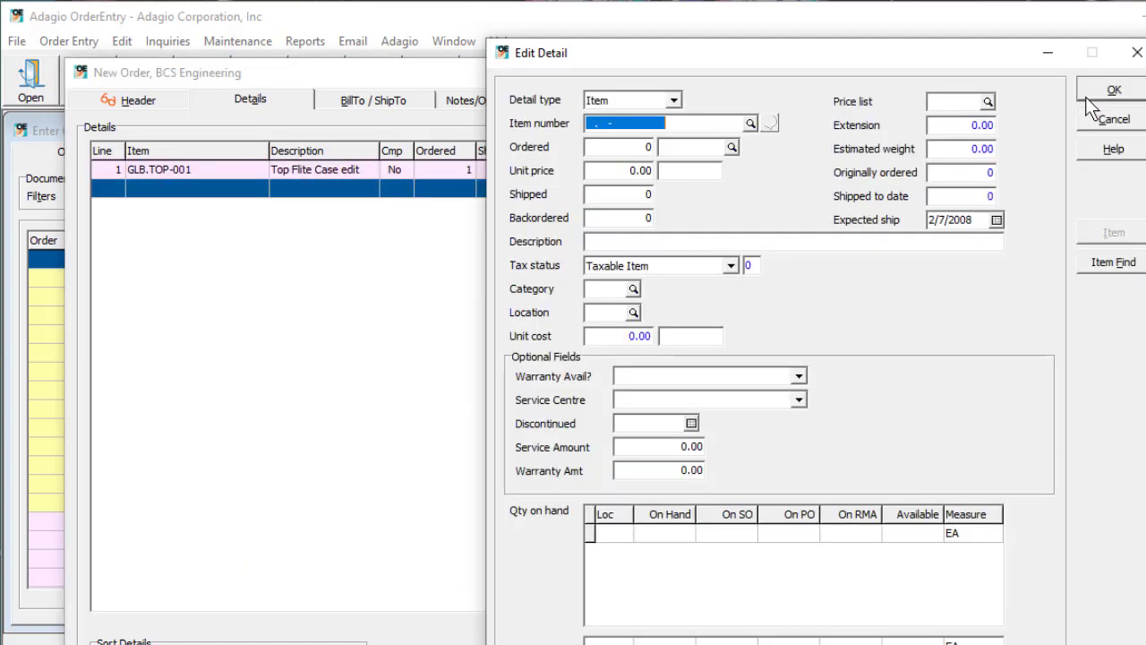
pyautogui.write('123456789')
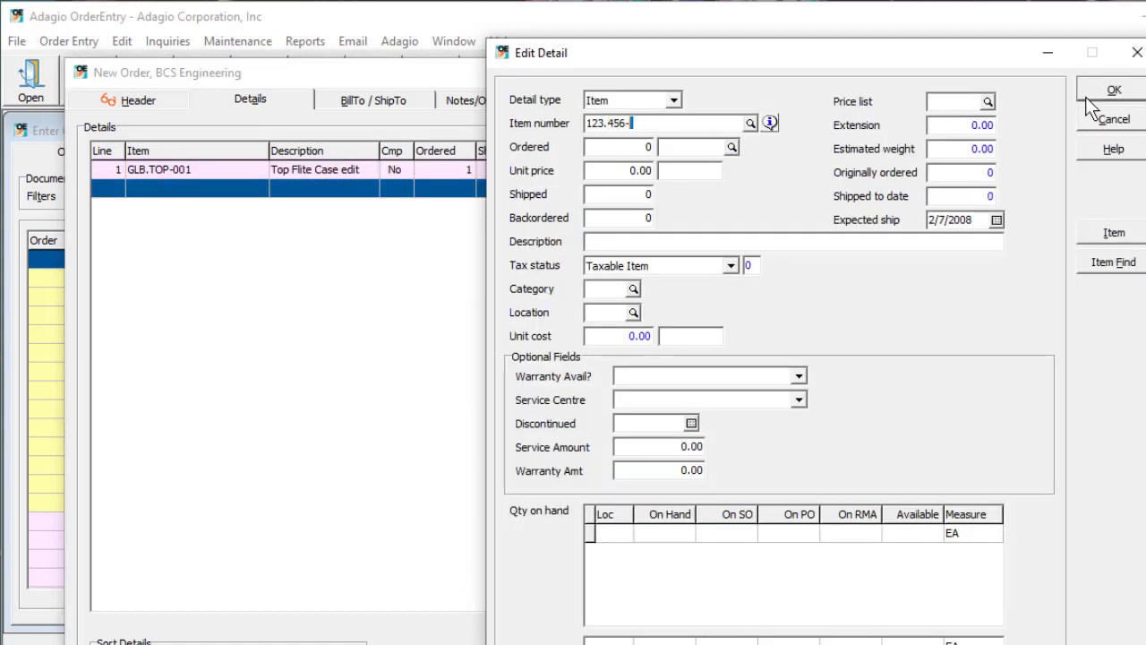
pyautogui.click(1085, 96)
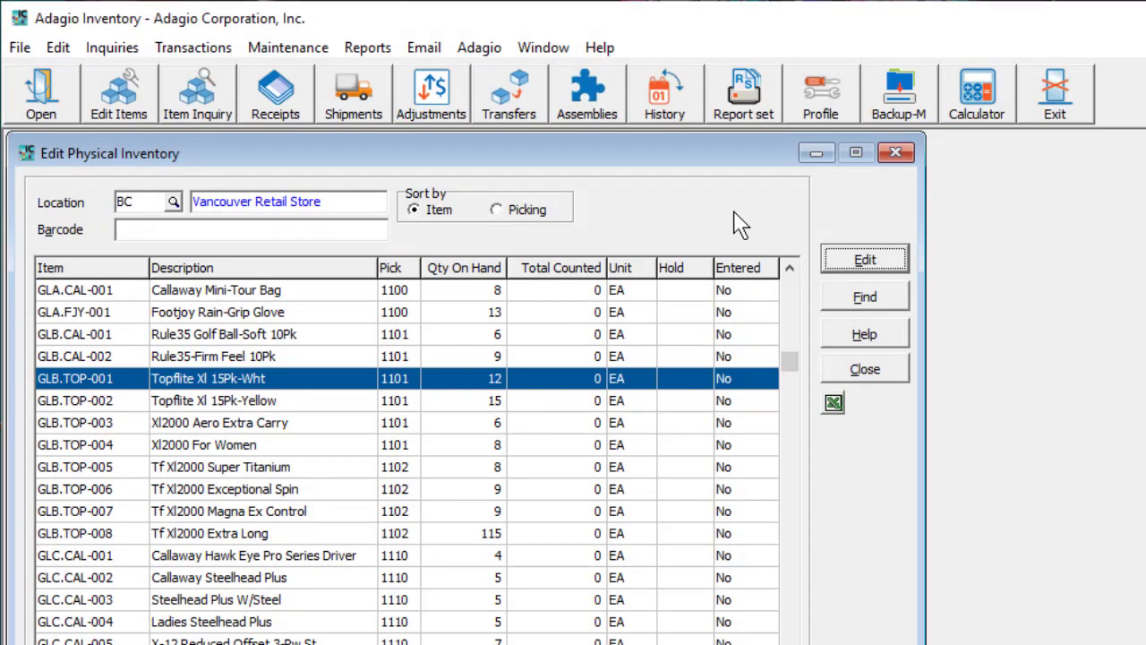
# - Examine the physical inventory entry of item GLB.TOP-001 for location BC, including its barcode field
pyautogui.click(831, 262)
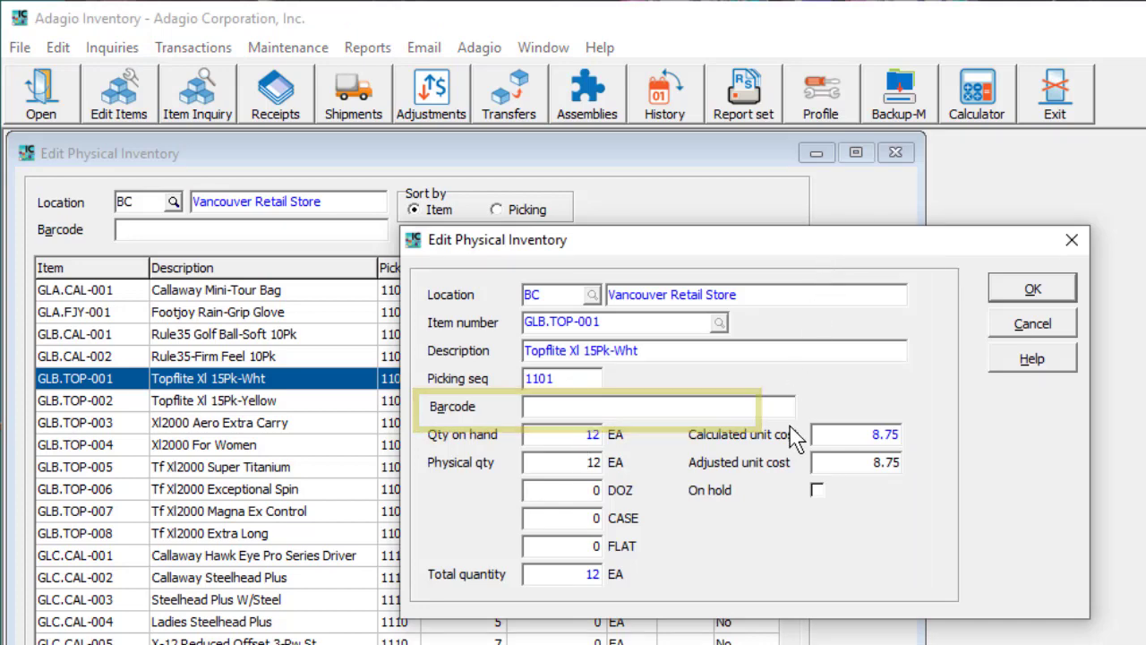
pyautogui.press('Escape')
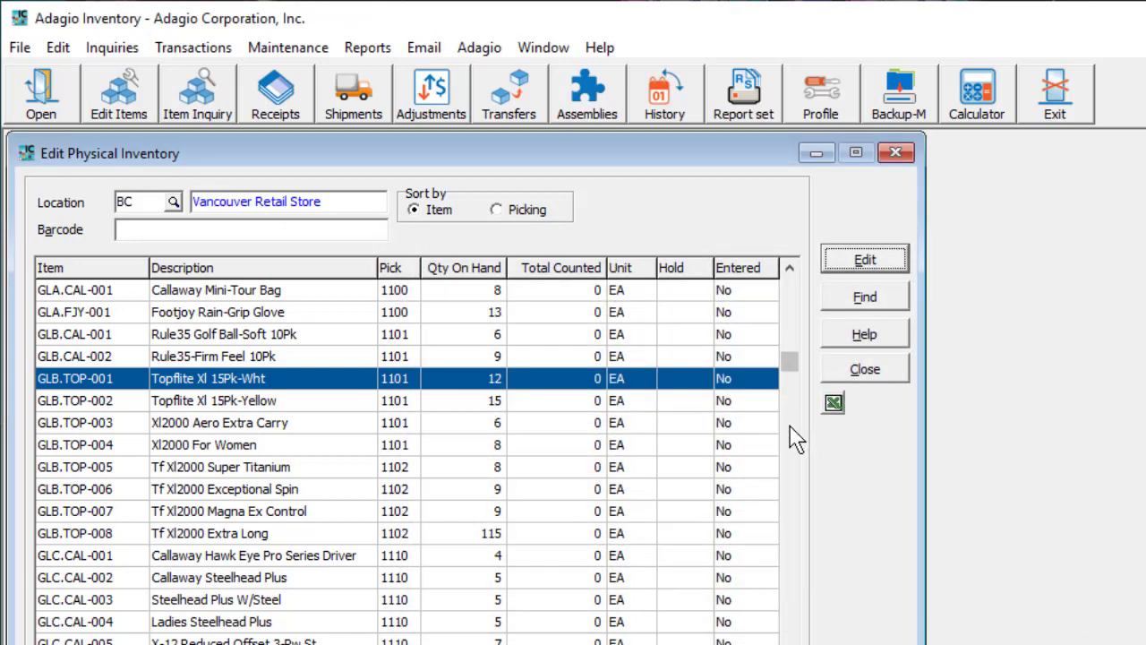
# - Record a count for location BC's physical inventory with barcode 121212121, and try submitting another barcode scan
pyautogui.click(365, 233)
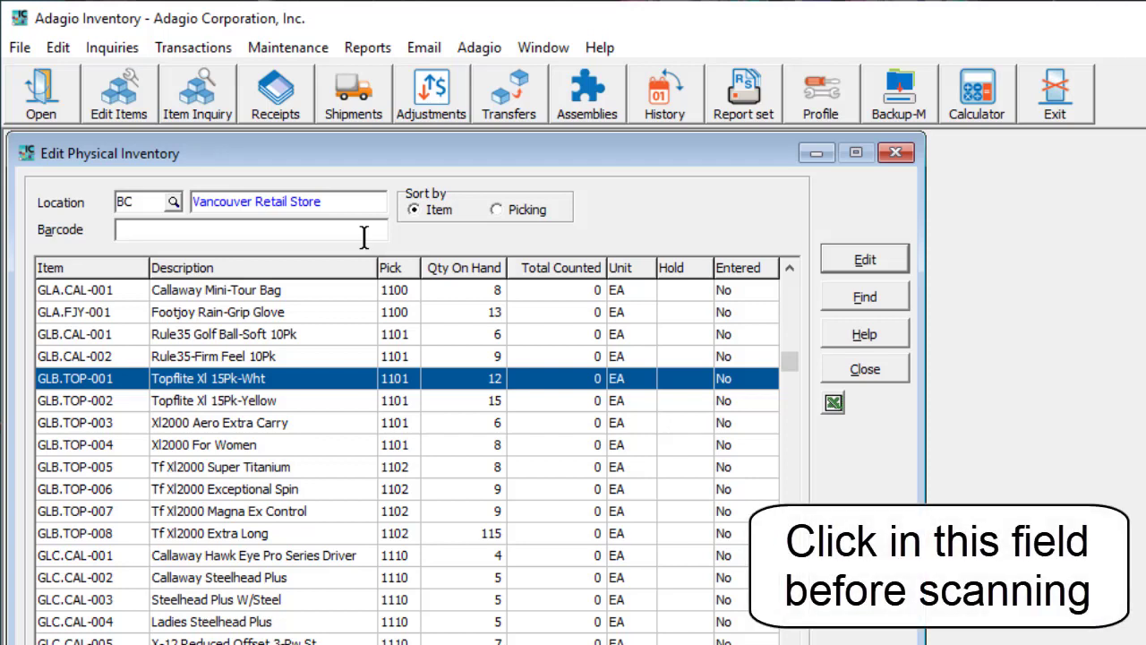
pyautogui.write('121212121')
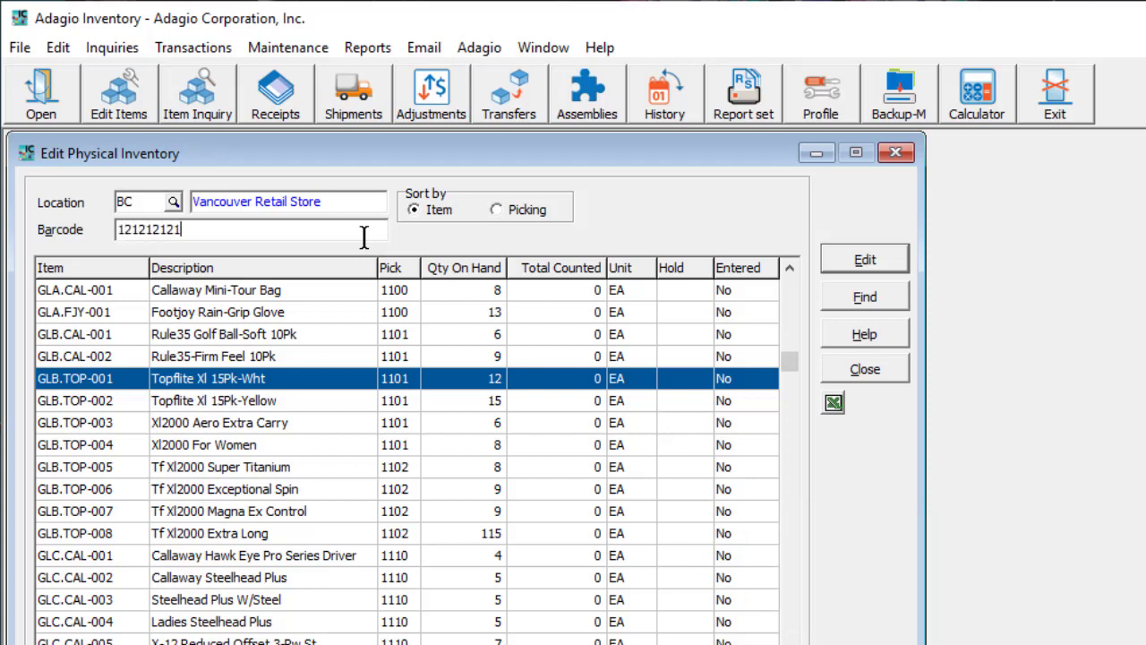
pyautogui.press('Return')
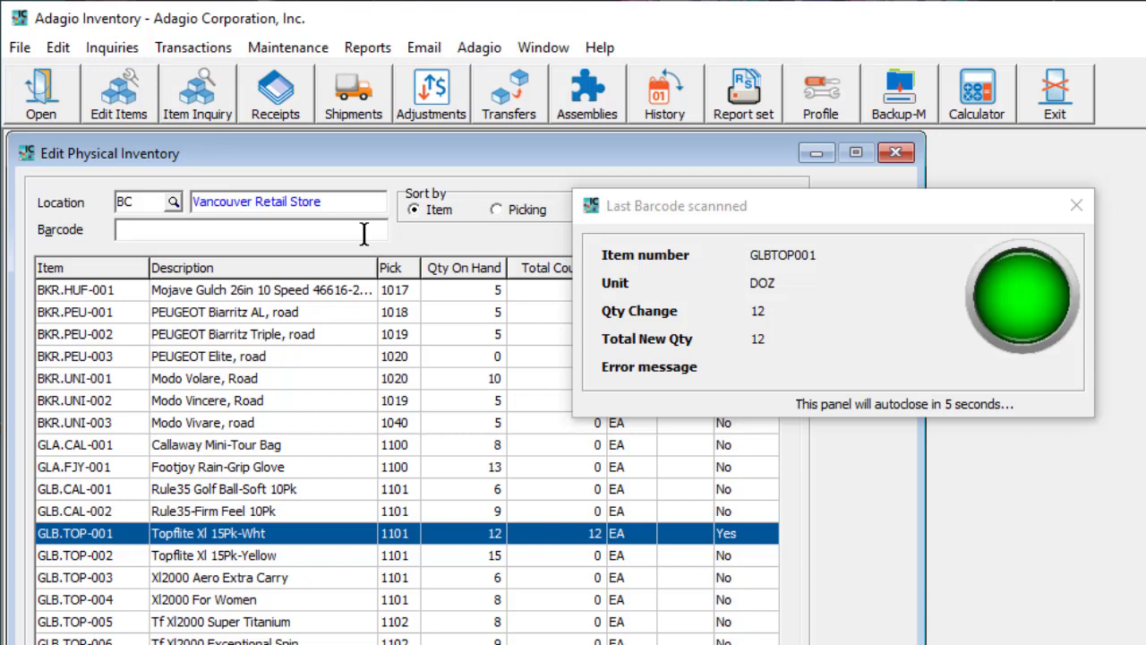
pyautogui.press('Return')
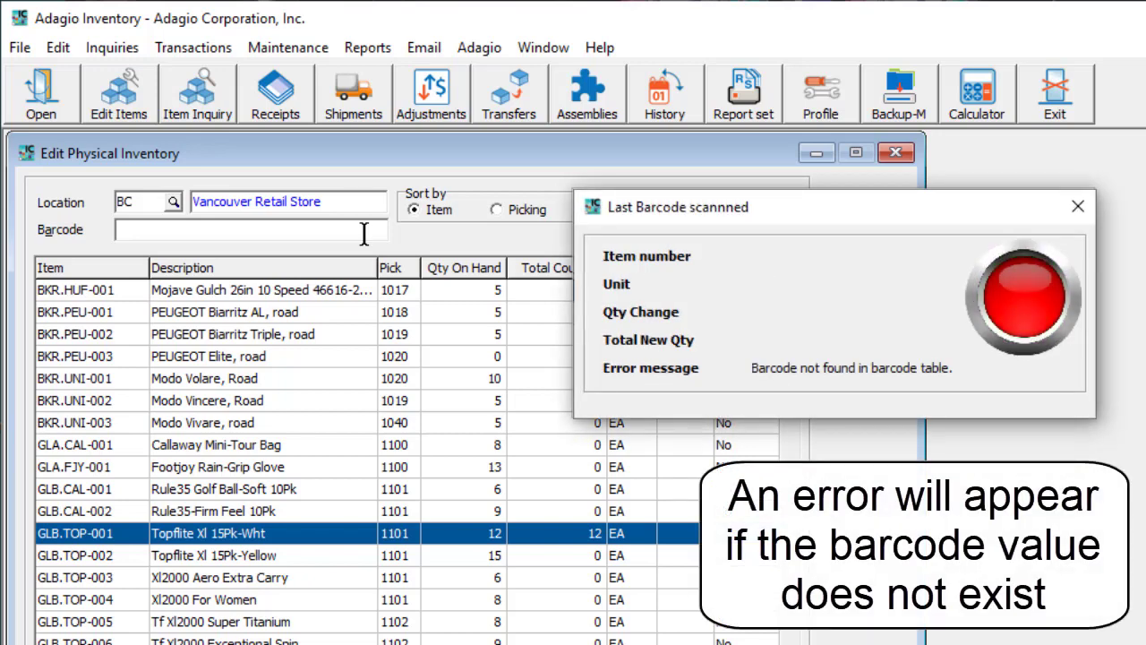